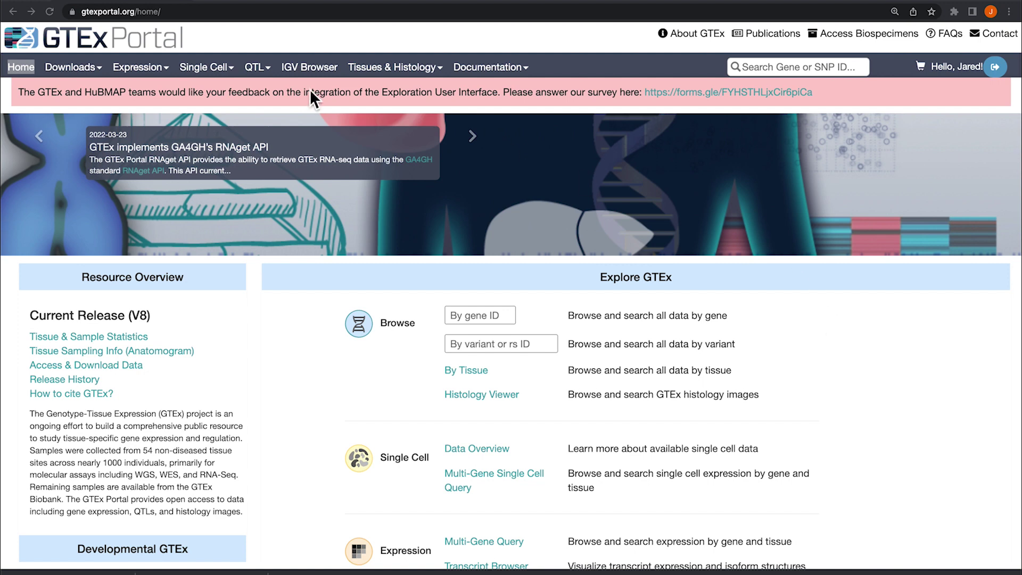
Show the Single Cell menu in the top navigation bar.
click(203, 66)
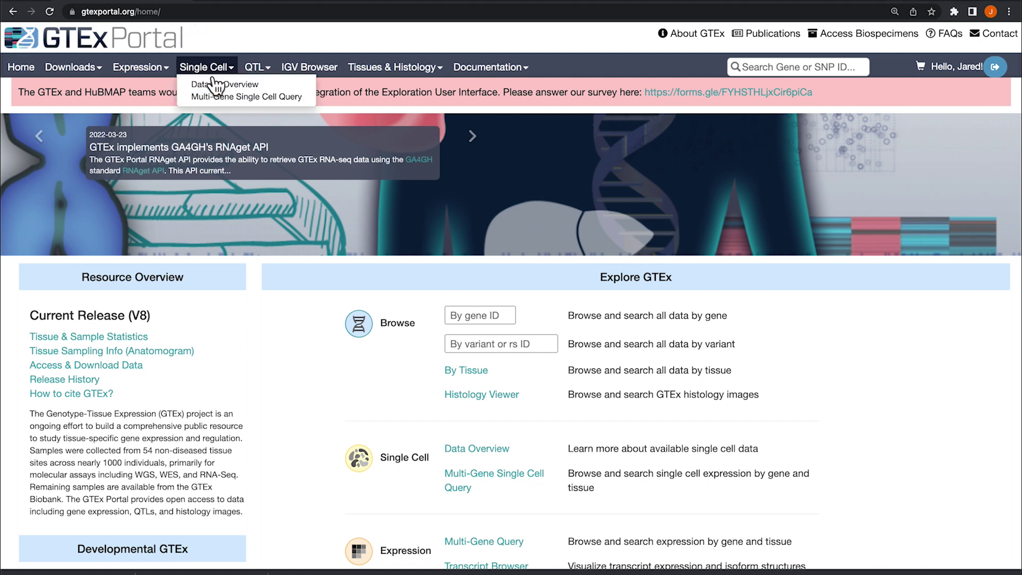
Open the Single Cell Dataset Overview page, then show the Downloads menu.
click(229, 84)
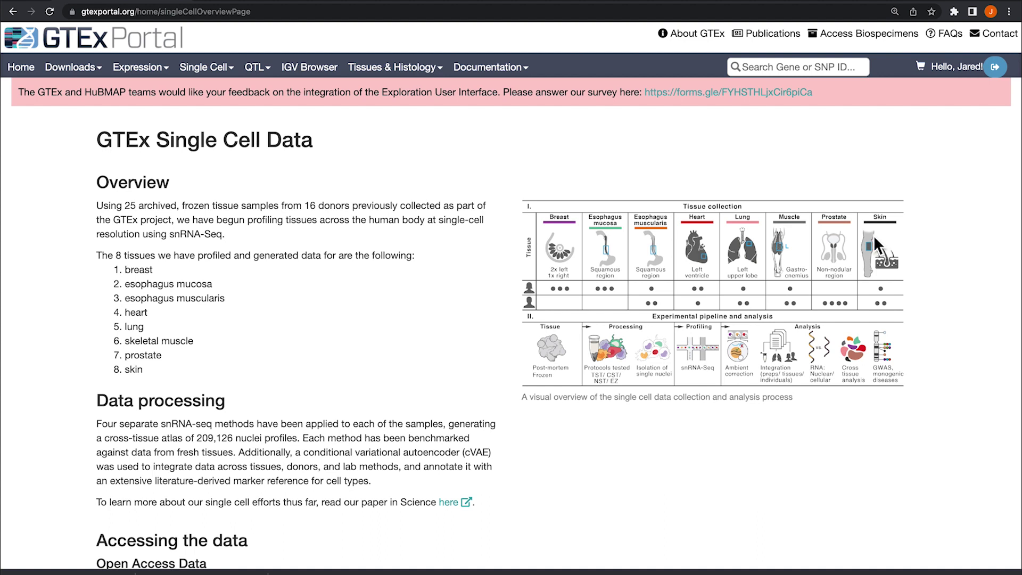
click(77, 68)
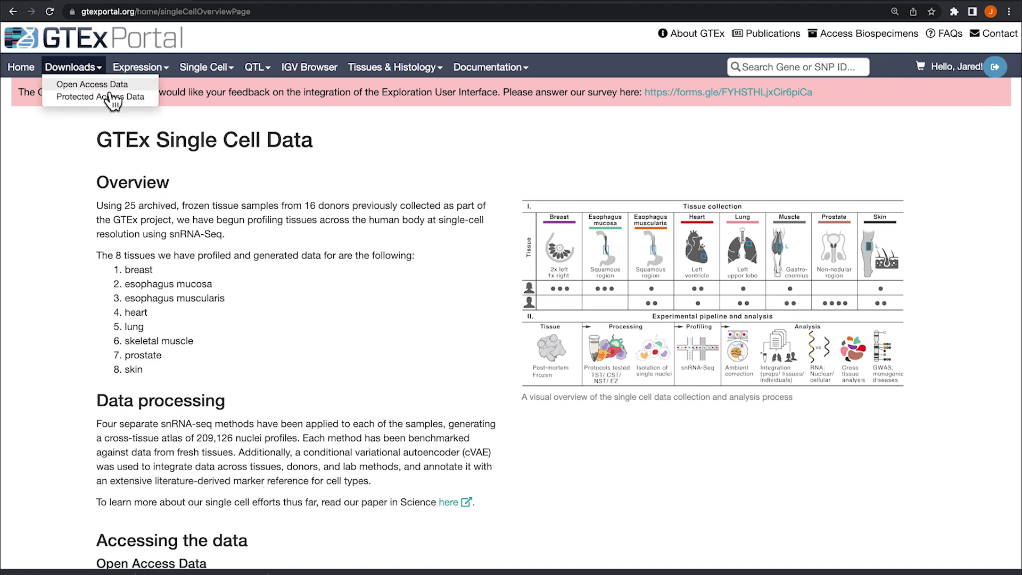
Open the Open Access Data page, then show the Downloads menu again.
click(106, 84)
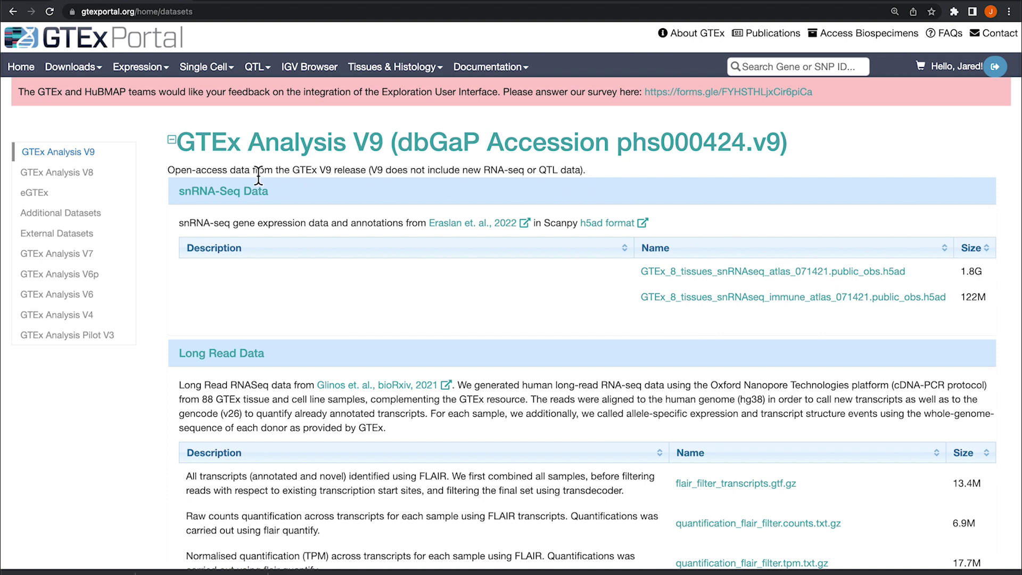
click(94, 78)
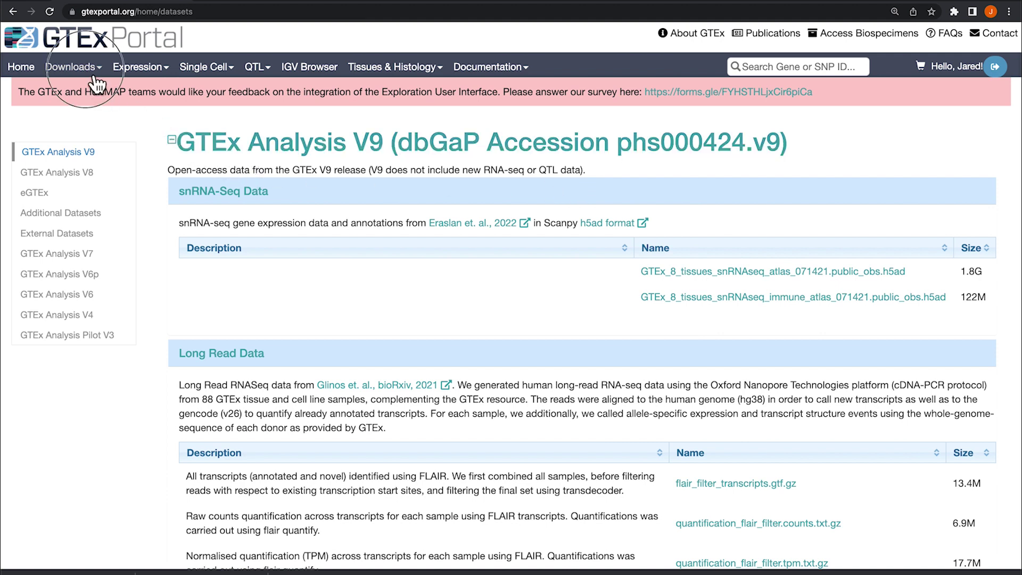
View the Protected Access Data page and return to the portal home page.
click(105, 102)
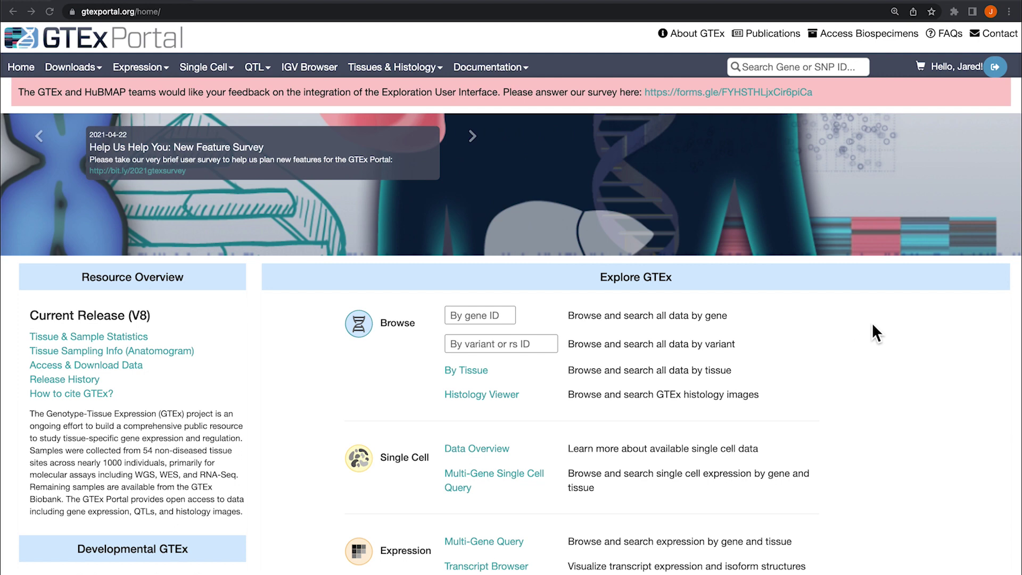
Search for PTEN from the gene/SNP search box.
click(797, 69)
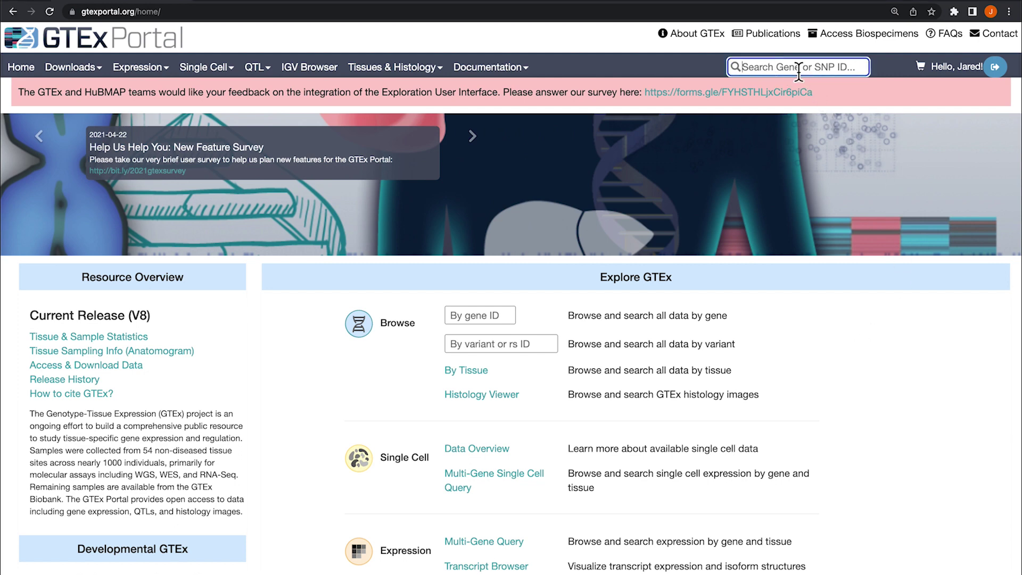
text(PTEN)
key(Return)
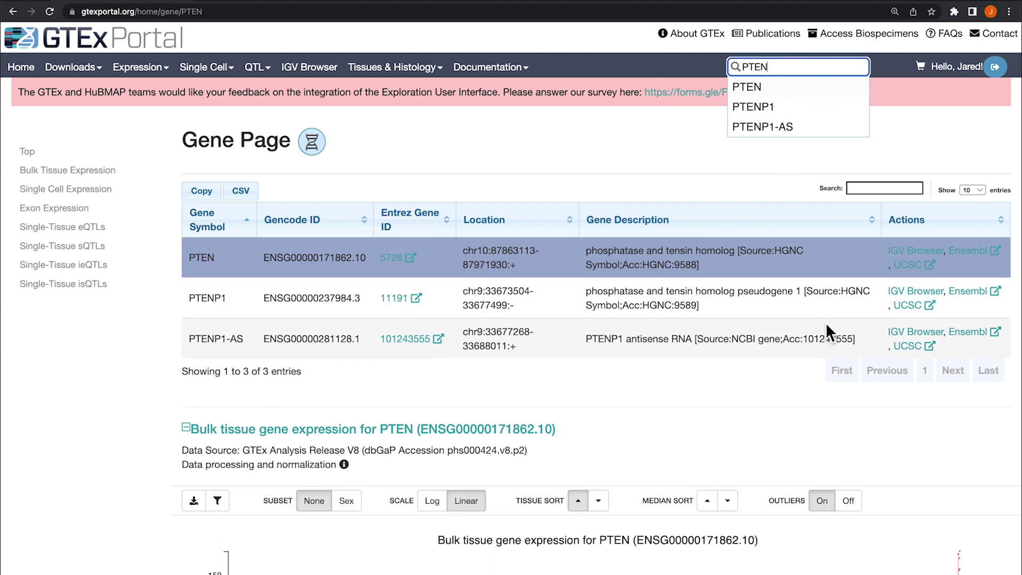
scroll(827, 327, down, 1)
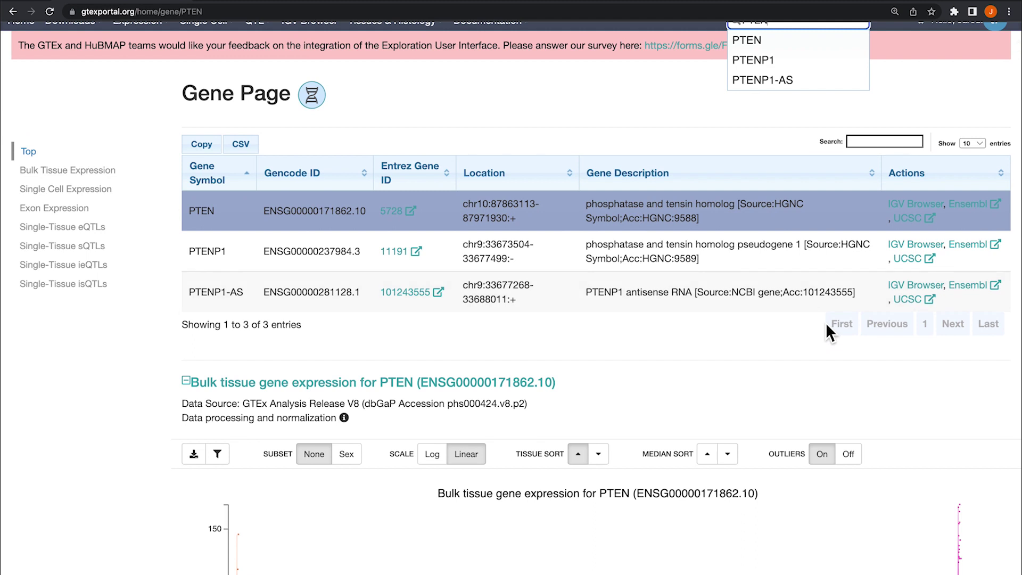
scroll(827, 330, down, 2)
scroll(827, 329, down, 2)
scroll(827, 329, down, 3)
scroll(828, 327, down, 2)
scroll(828, 327, down, 1)
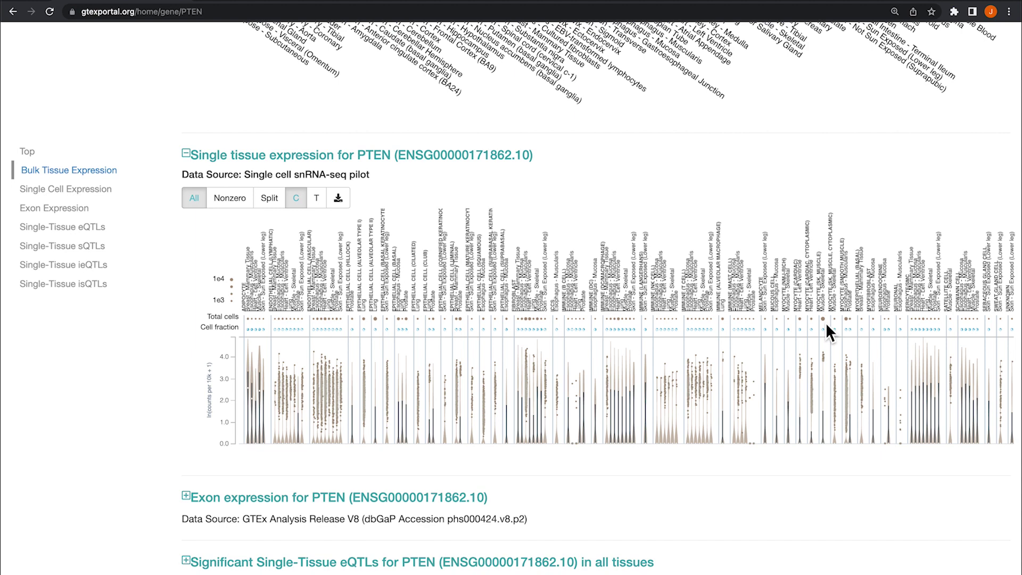
Zoom the PTEN gene page in twice and group single-cell violins by tissue.
key(ctrl+plus)
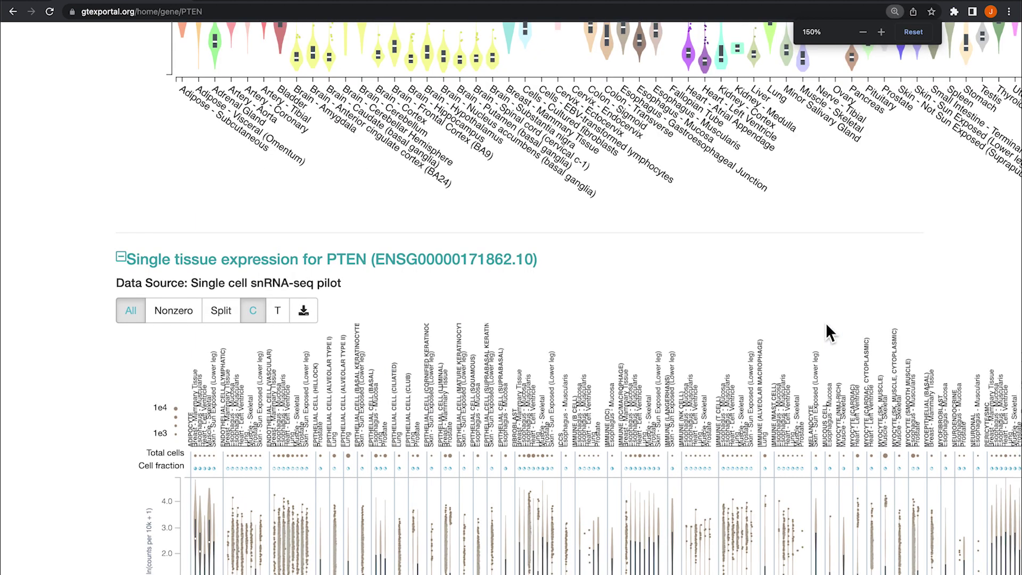
key(ctrl+plus)
scroll(827, 326, down, 1)
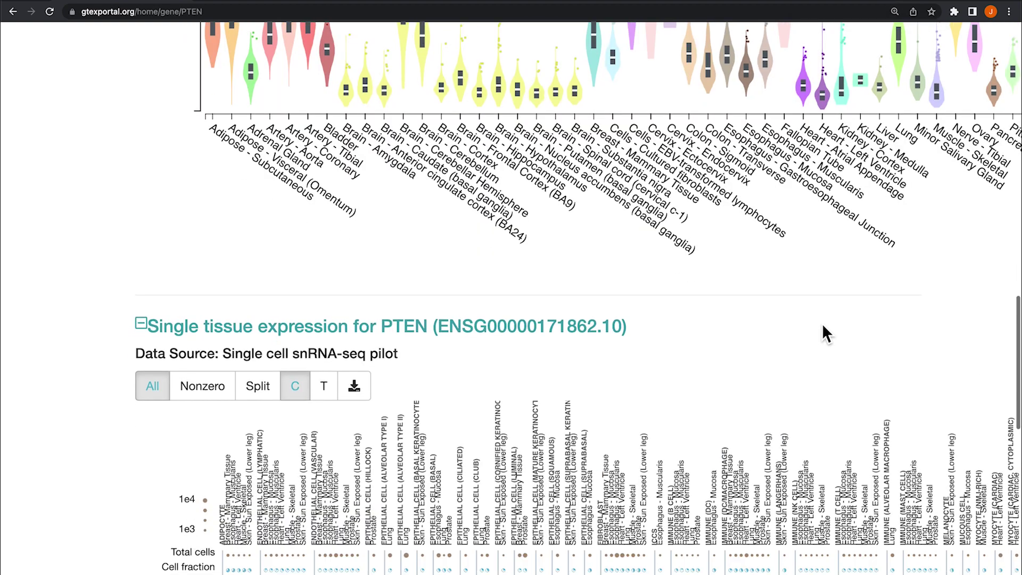
scroll(822, 326, down, 5)
scroll(823, 326, down, 2)
scroll(823, 326, up, 1)
scroll(821, 324, up, 1)
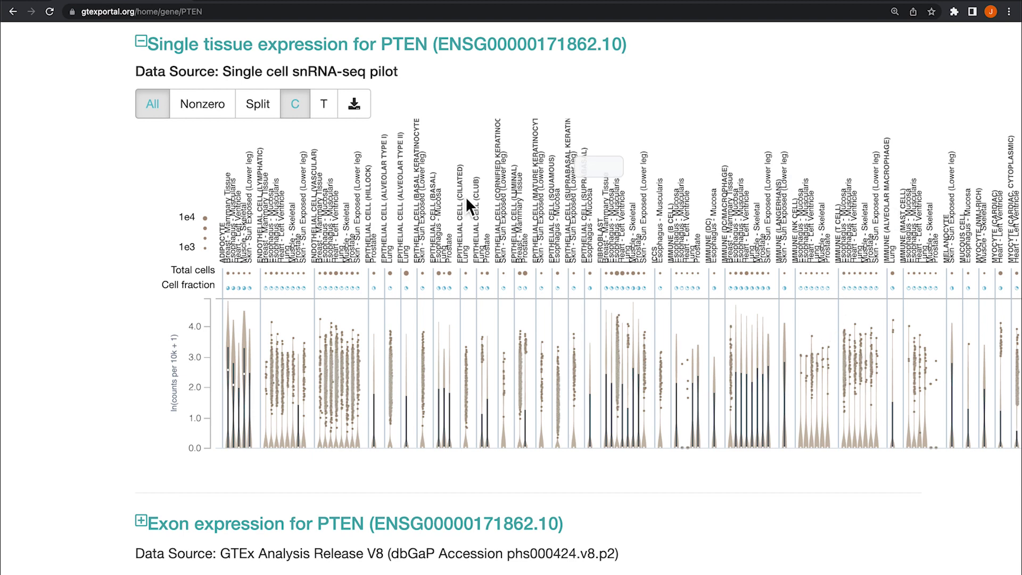
click(324, 106)
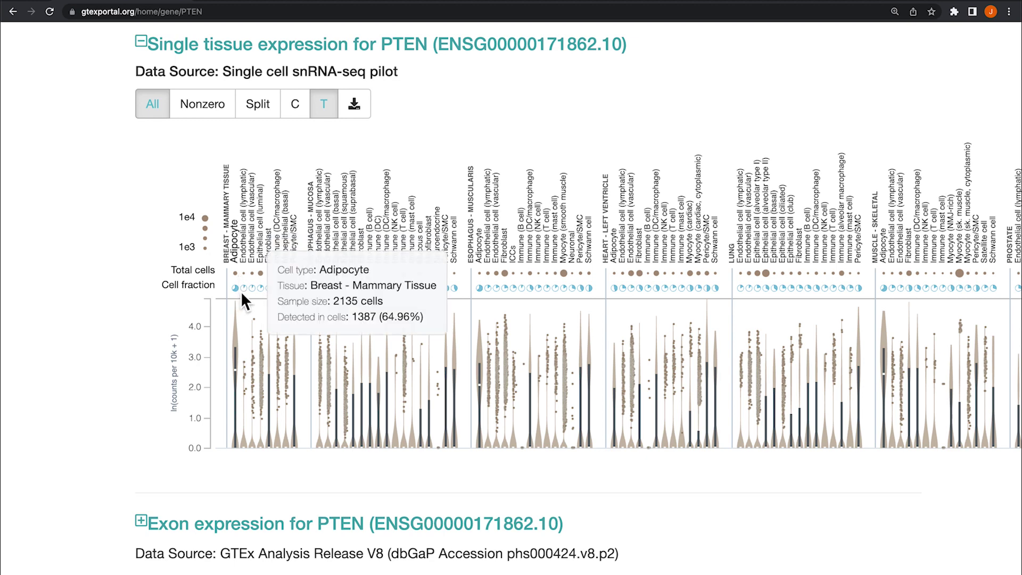
mouse_move(235, 289)
scroll(240, 291, down, 1)
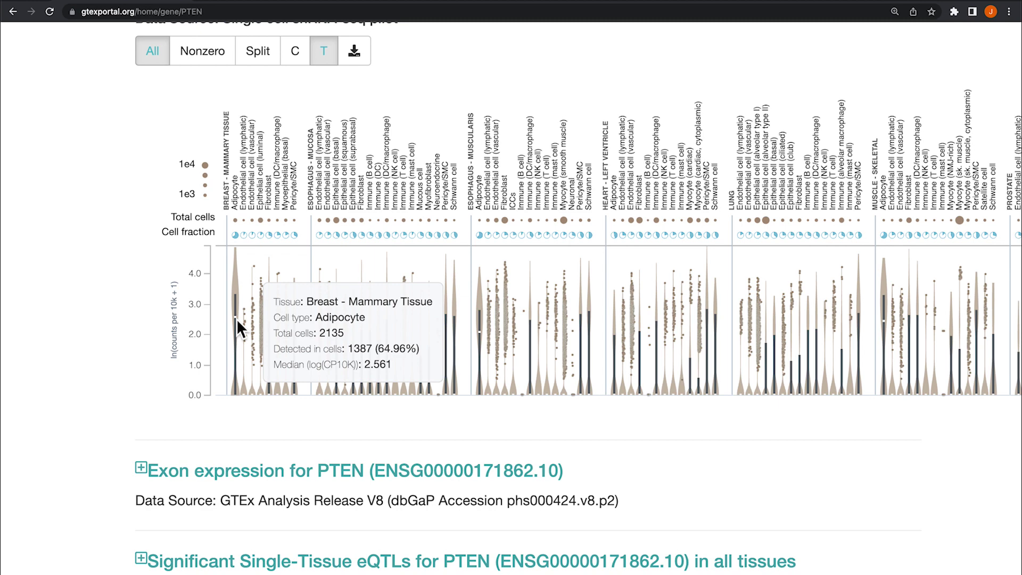
click(204, 56)
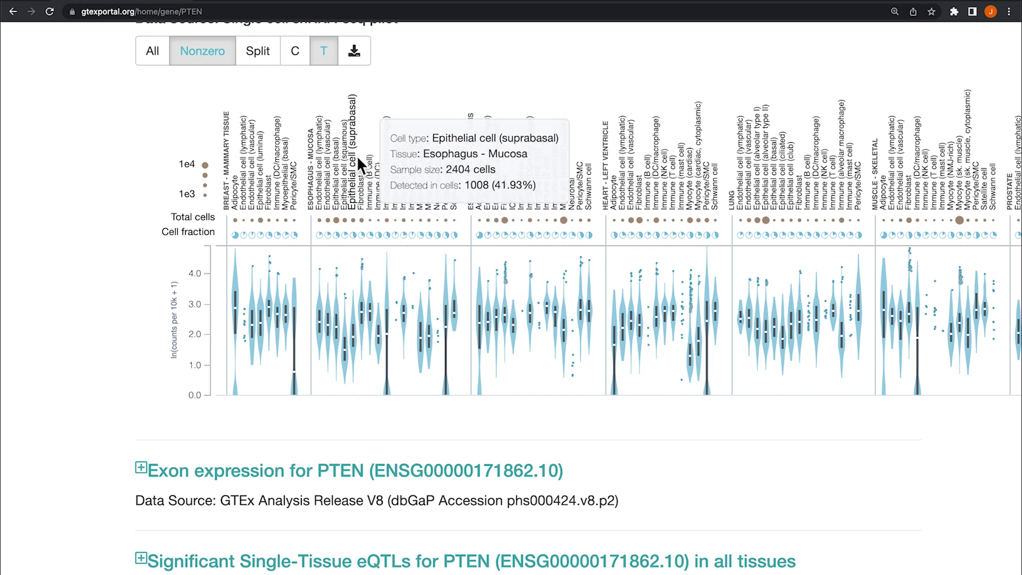
scroll(195, 89, up, 1)
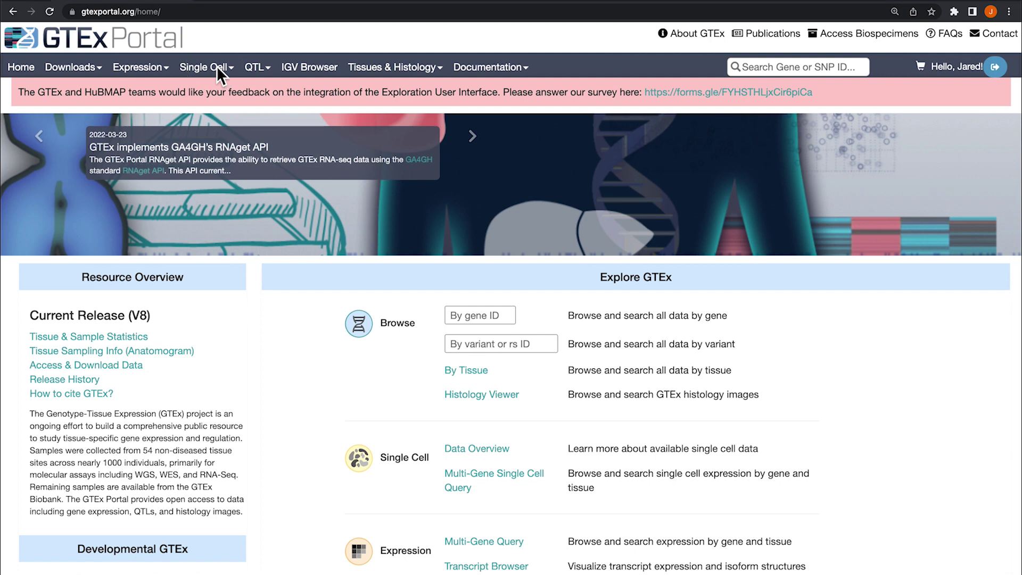
Go to Multi-Gene Single Cell Query via the Single Cell menu and focus the gene box.
double_click(217, 68)
click(225, 77)
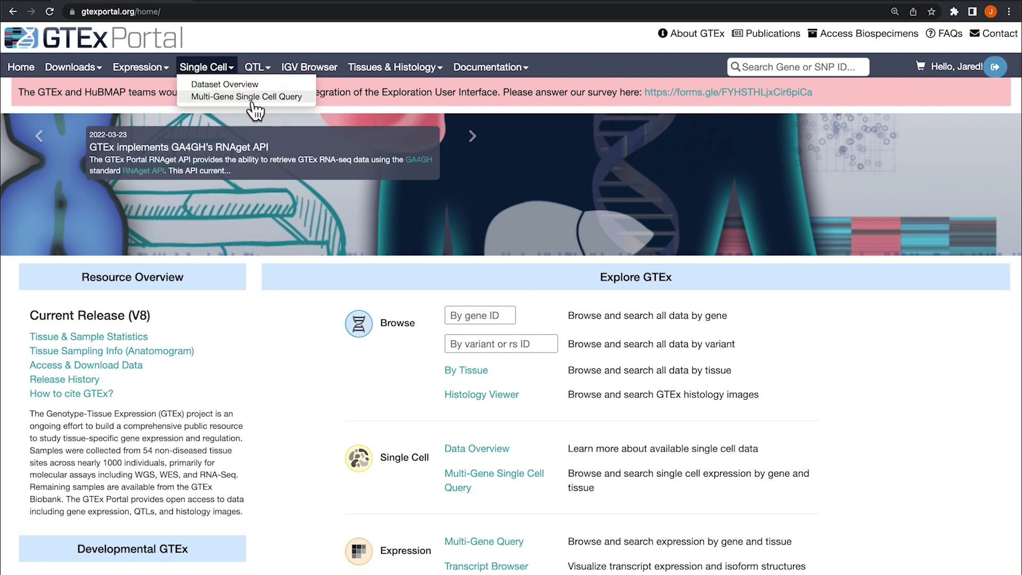
click(247, 97)
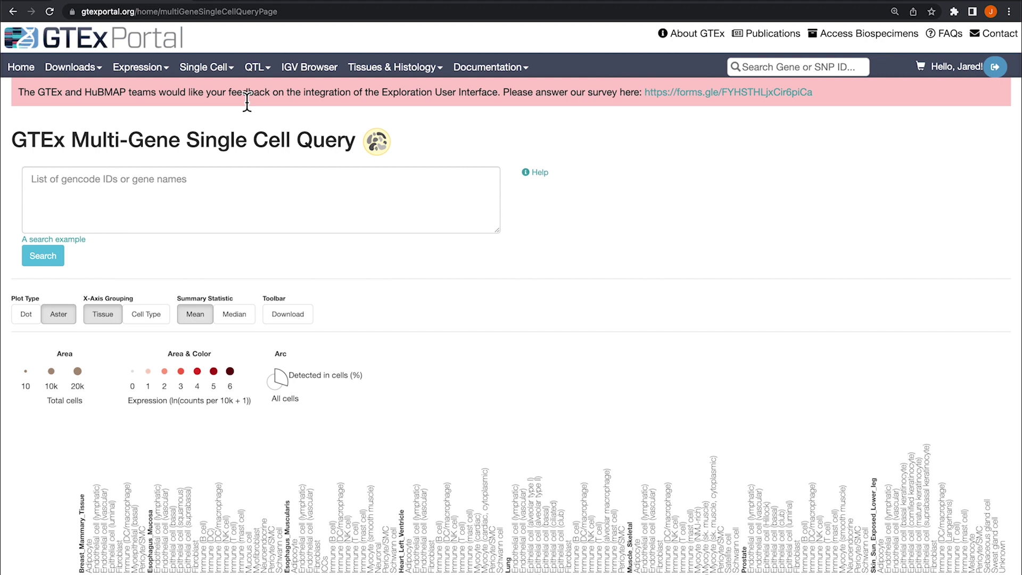
click(223, 196)
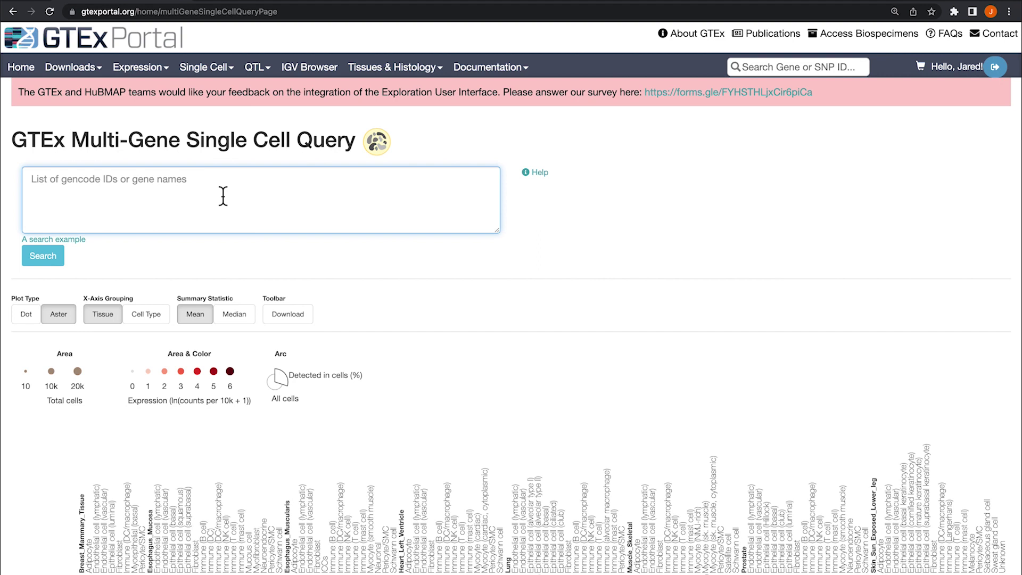
text(pten,)
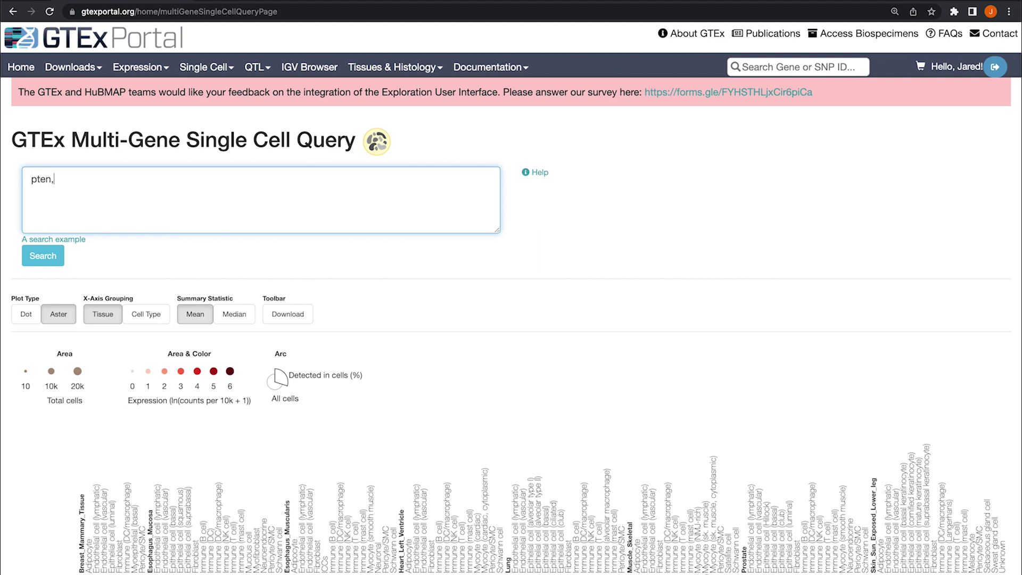
text( egfr, )
text(apc, )
text(epcam)
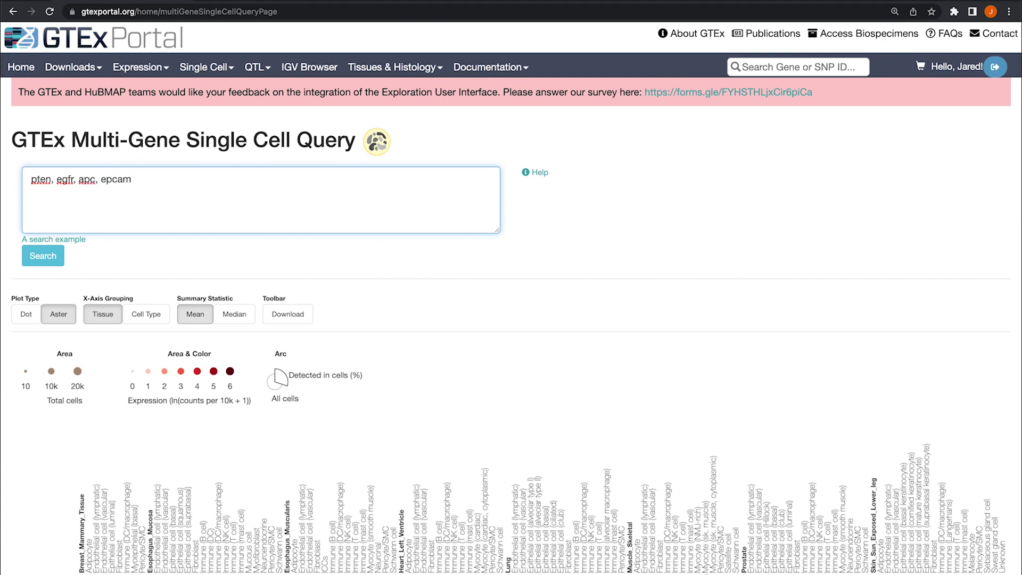
Search with the gene list 'pten, egfr, apc, epcam'.
click(44, 257)
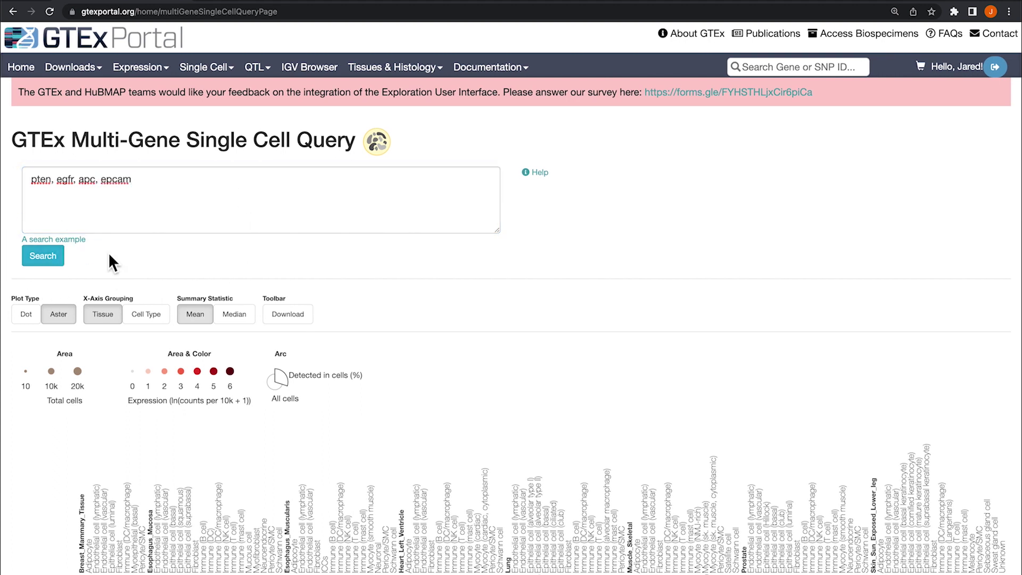
scroll(310, 247, down, 3)
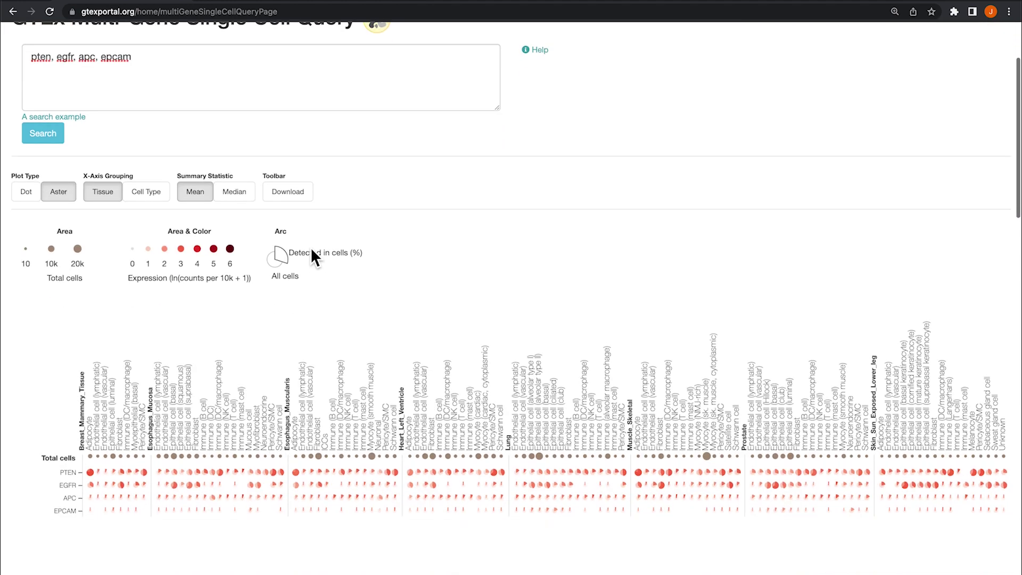
scroll(311, 247, down, 5)
scroll(311, 247, down, 1)
scroll(311, 246, up, 2)
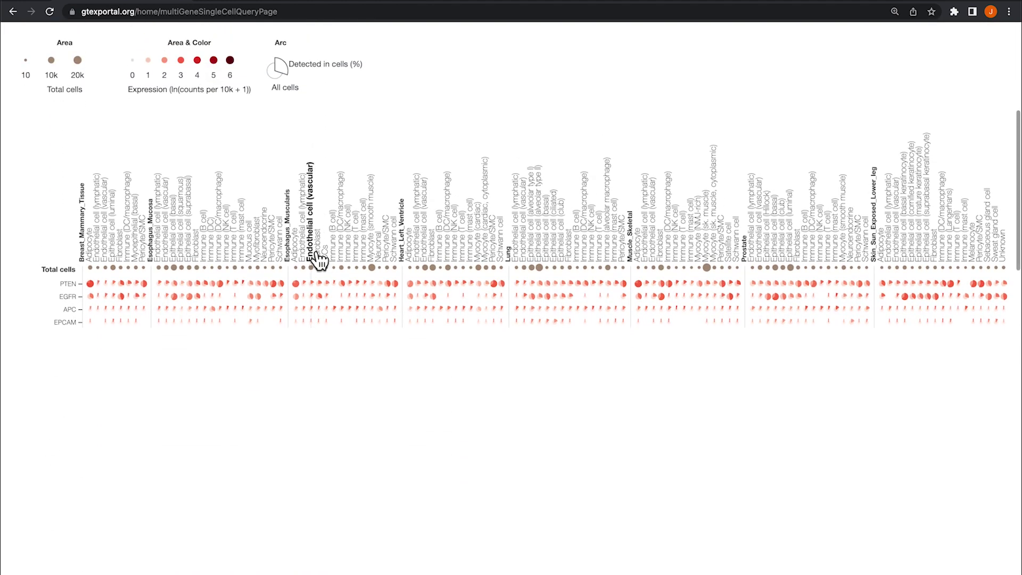
scroll(318, 259, up, 1)
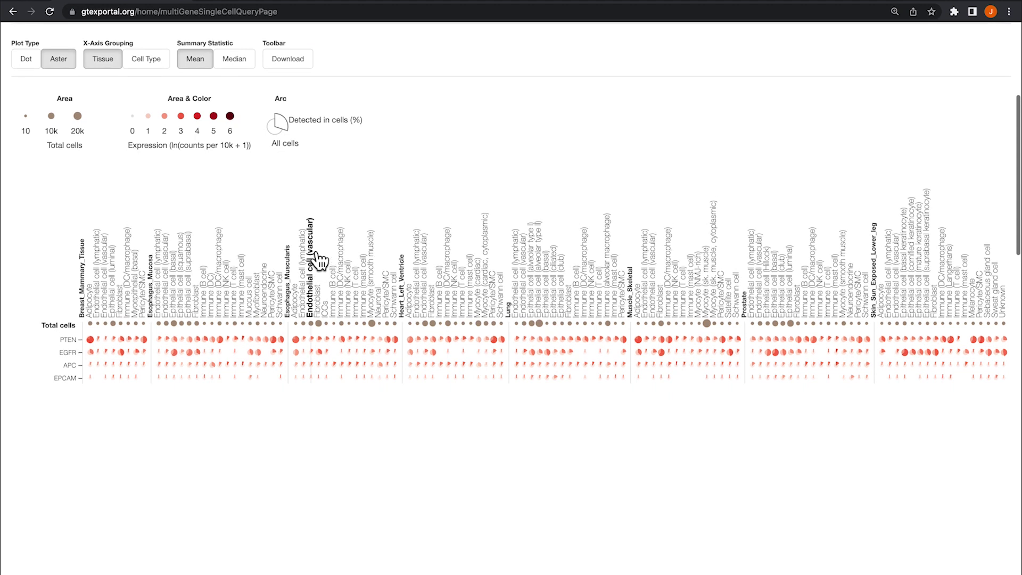
scroll(317, 258, up, 1)
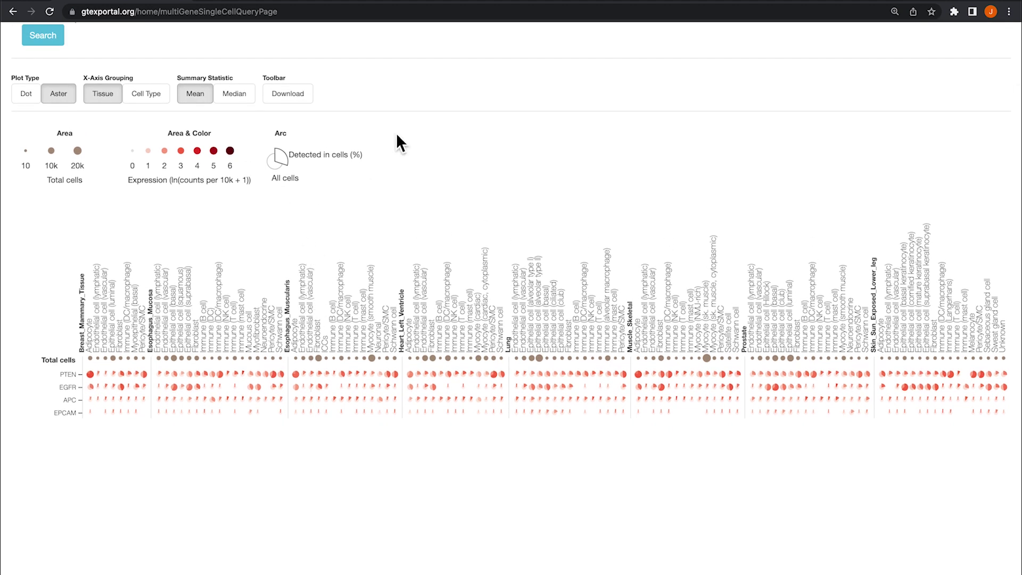
scroll(157, 109, up, 1)
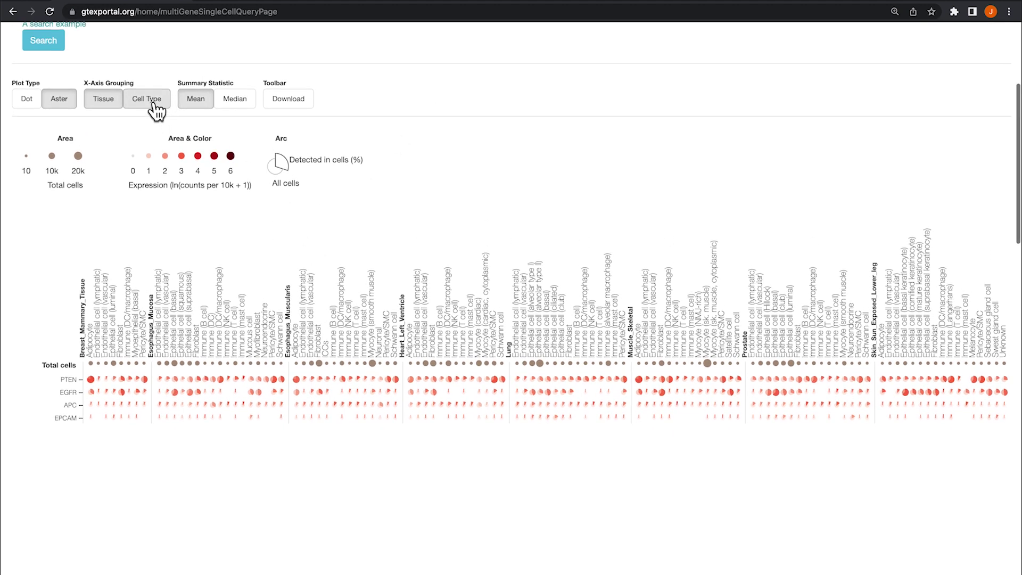
Set X-Axis Grouping to Cell Type and zoom the browser in twice.
click(152, 101)
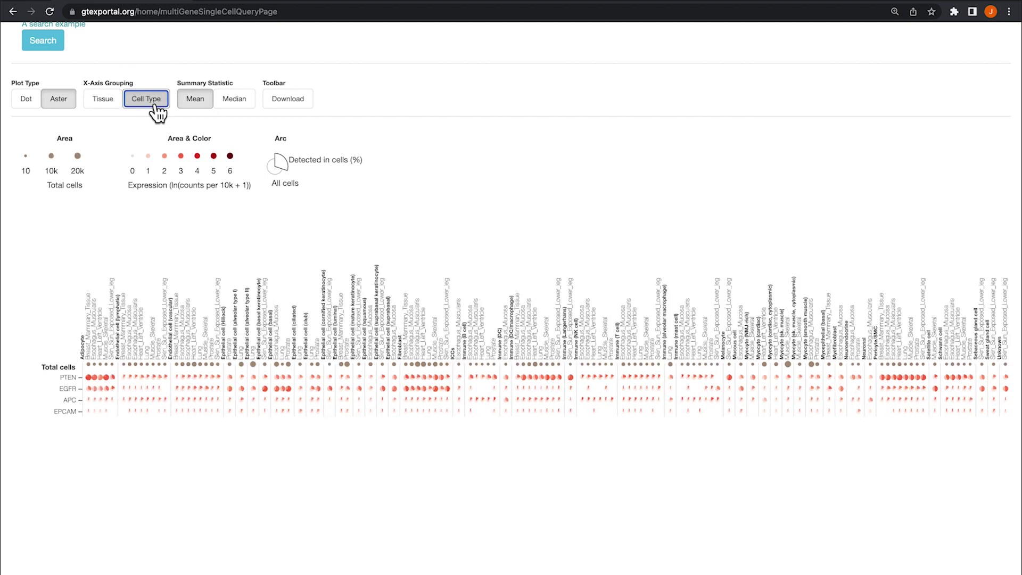
key(ctrl+plus)
key(ctrl+plus)
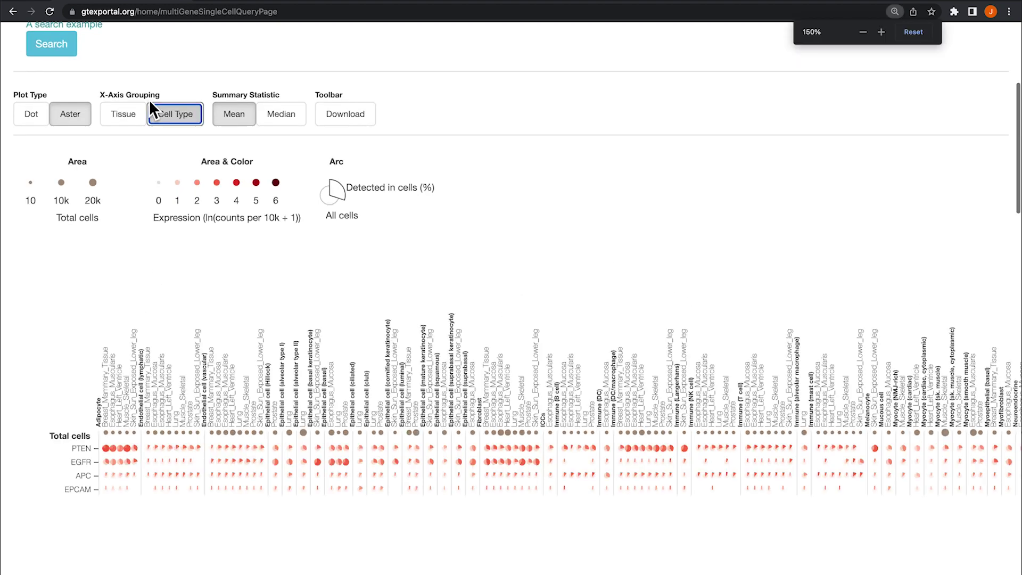
key(ctrl+plus)
key(ctrl+plus)
key(ctrl+plus)
scroll(182, 163, down, 3)
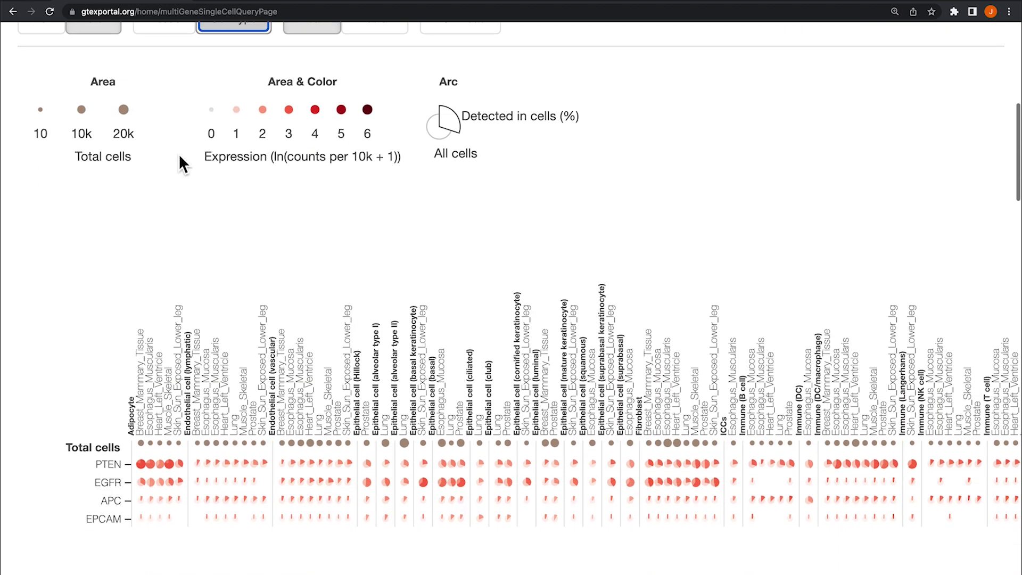
scroll(183, 163, down, 3)
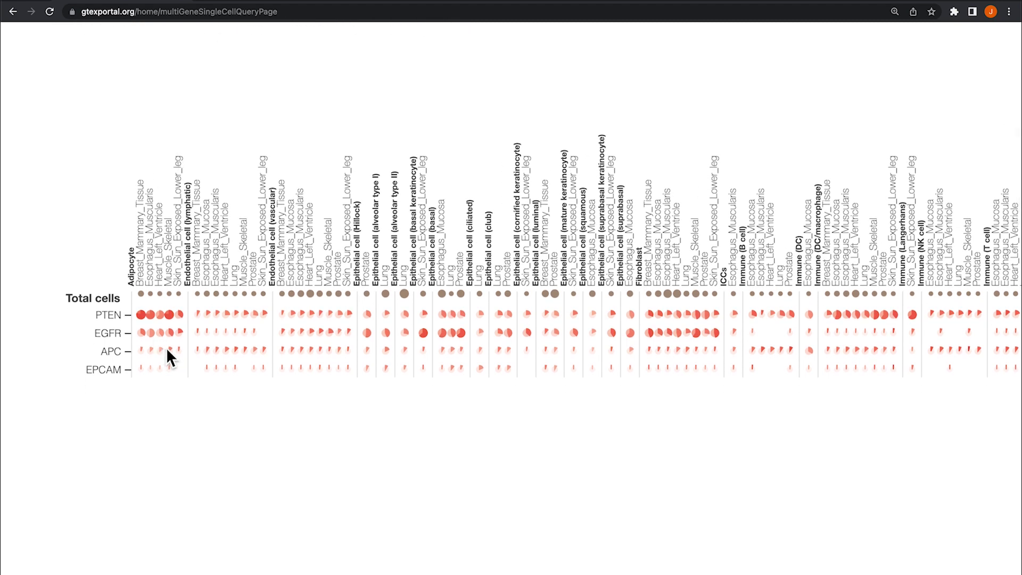
mouse_move(141, 333)
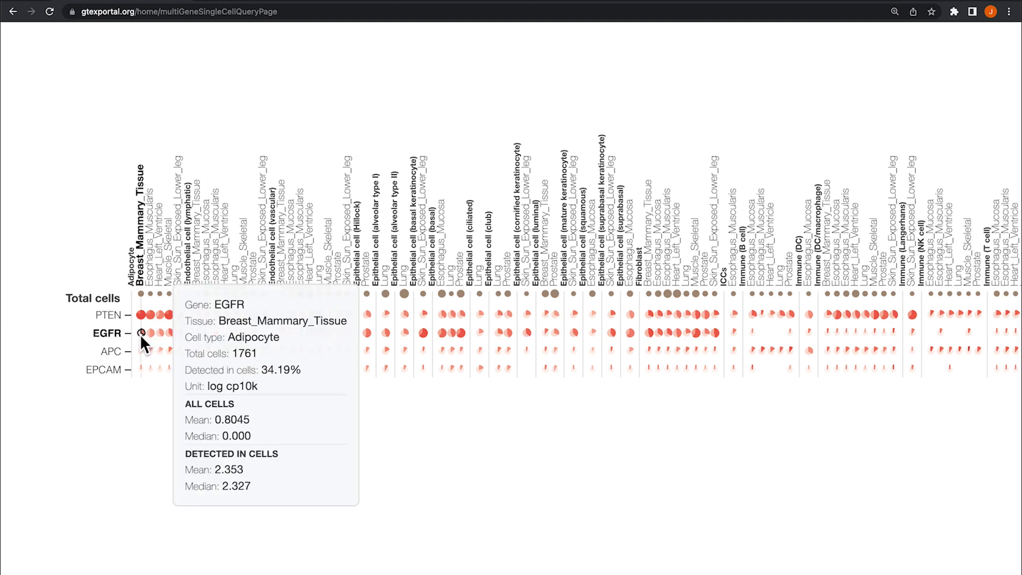
mouse_move(141, 482)
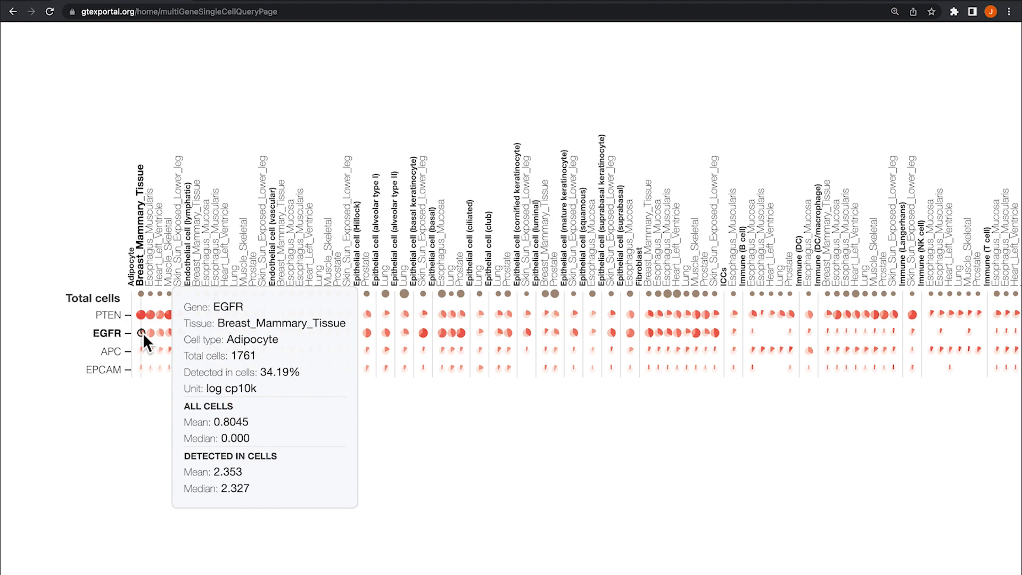
scroll(144, 333, up, 2)
scroll(148, 339, up, 4)
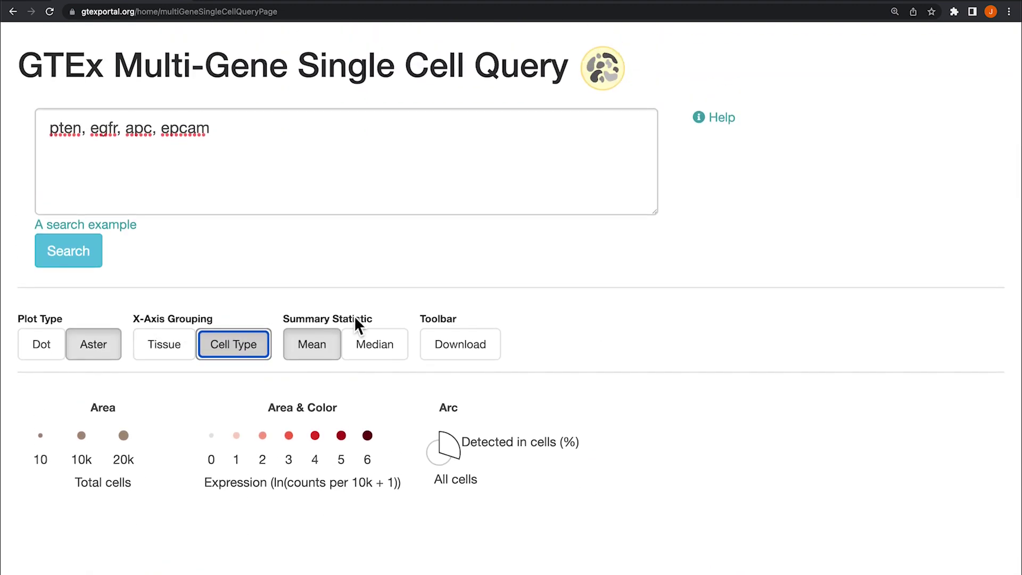
scroll(474, 344, up, 1)
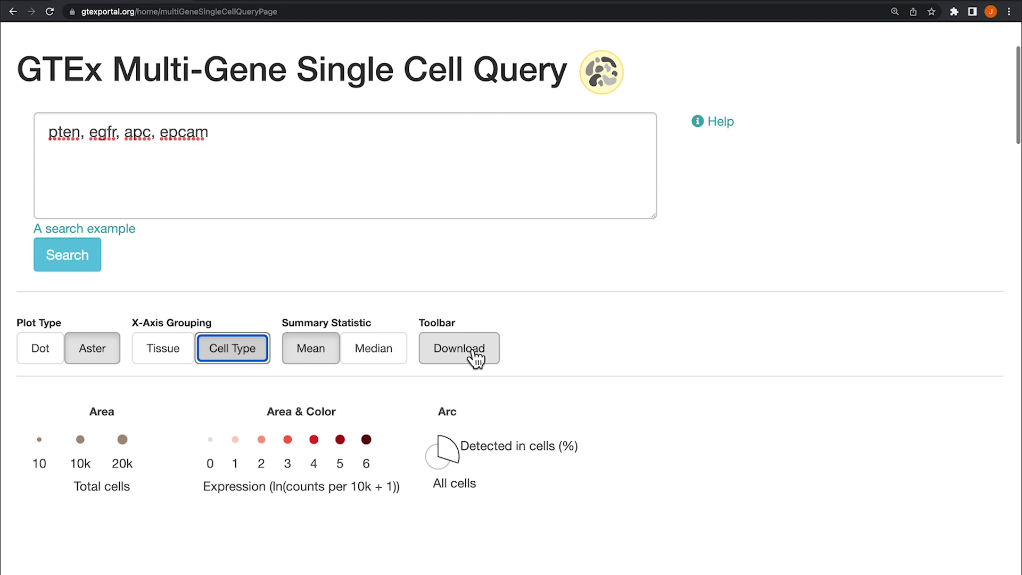